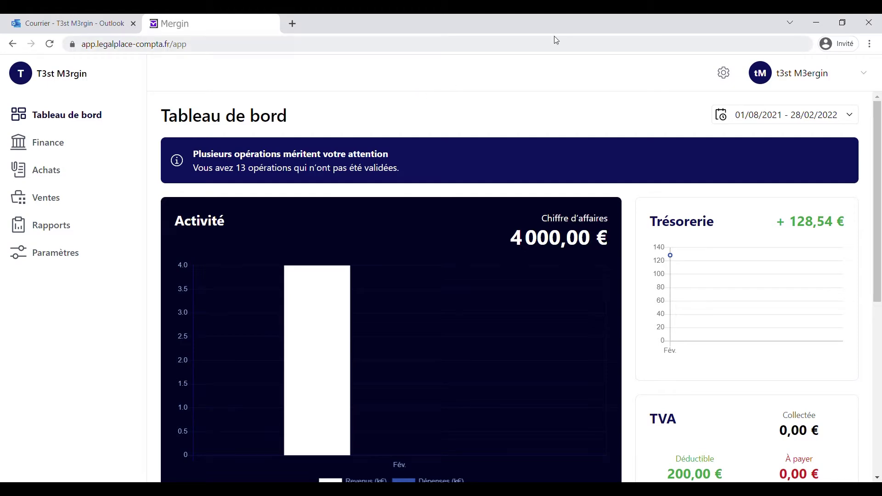
Open Mergin's Paramètres page from the gear icon at the top right.
click(723, 75)
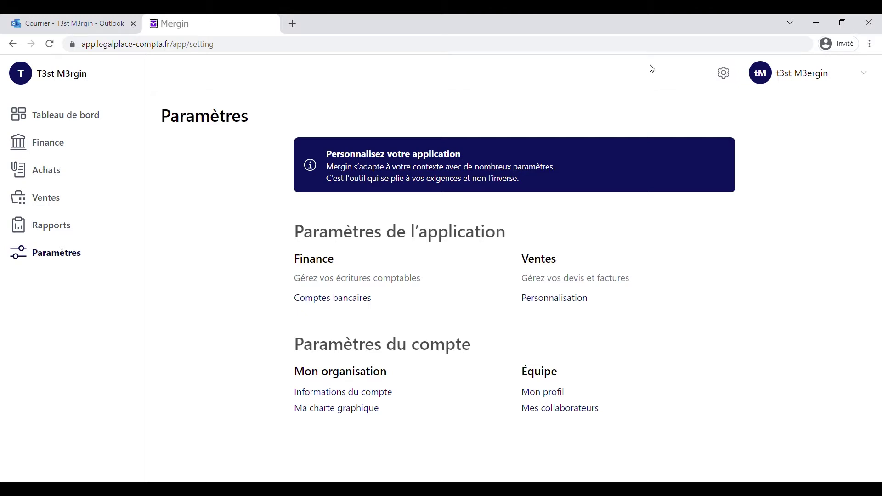
Open 'Informations du compte' under Mon organisation.
click(358, 396)
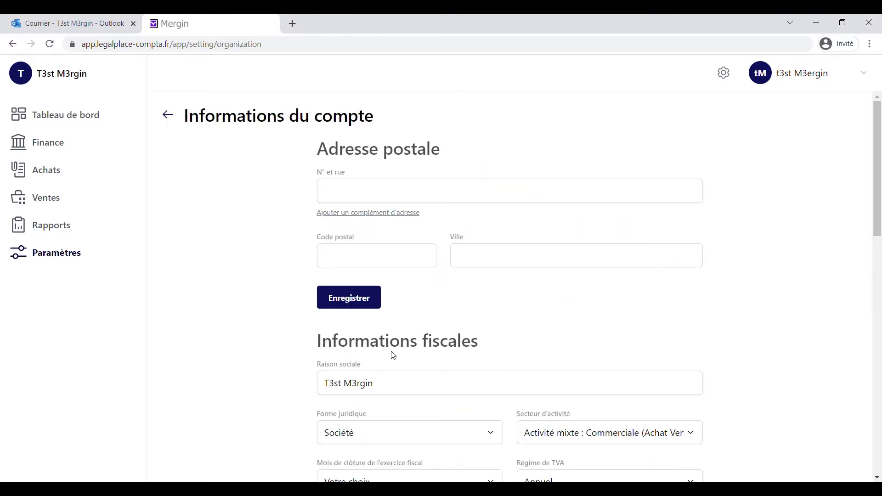
click(406, 197)
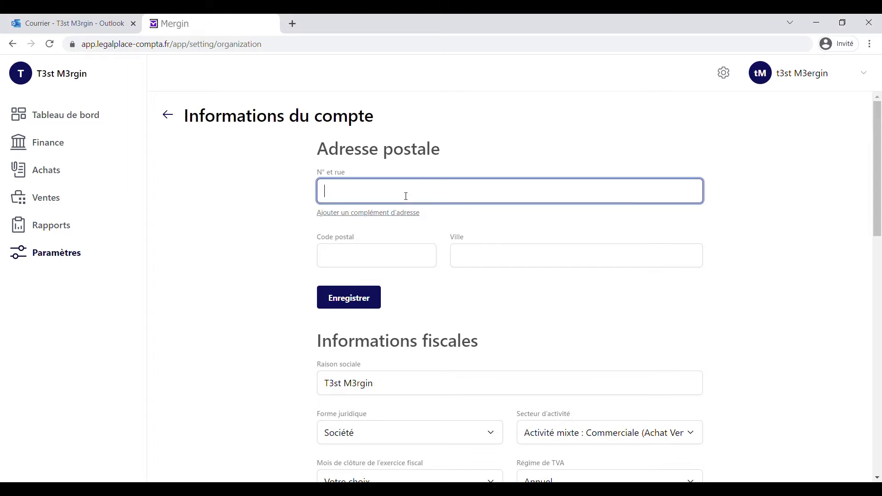
click(381, 267)
text(75000)
key(Tab)
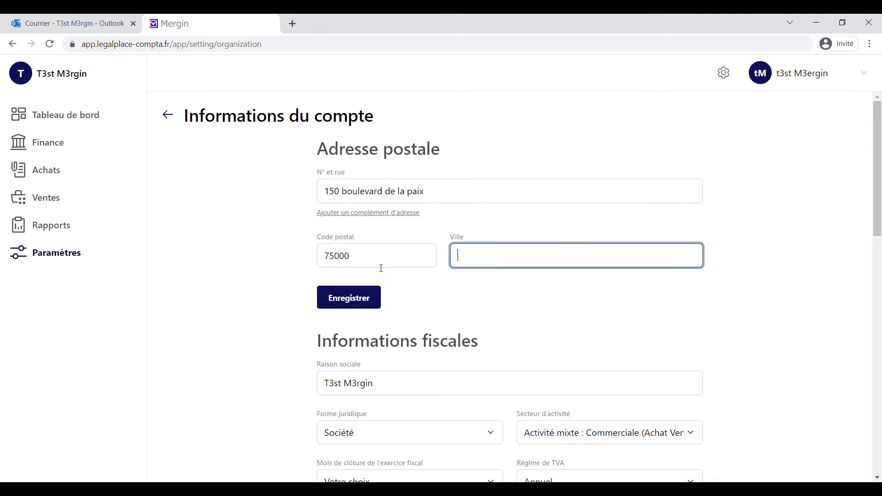
text(Paris)
click(363, 303)
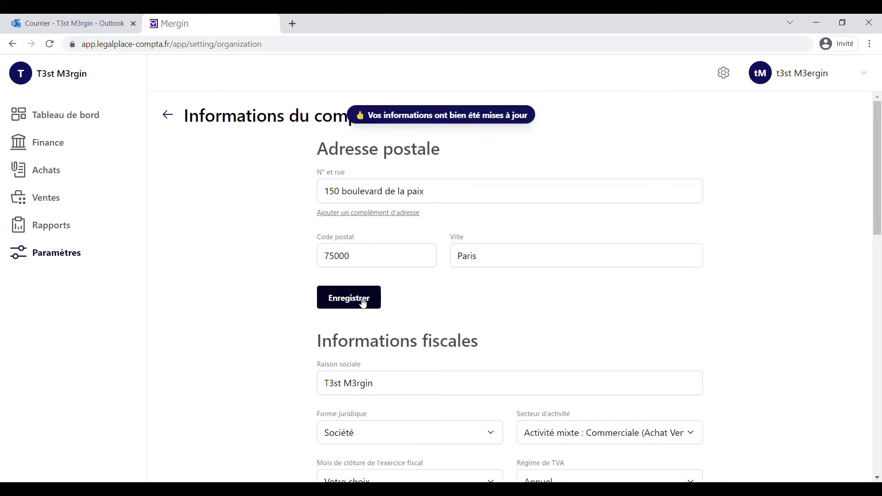
Keep Société as the legal form in the Forme juridique list.
scroll(363, 303, down, 4)
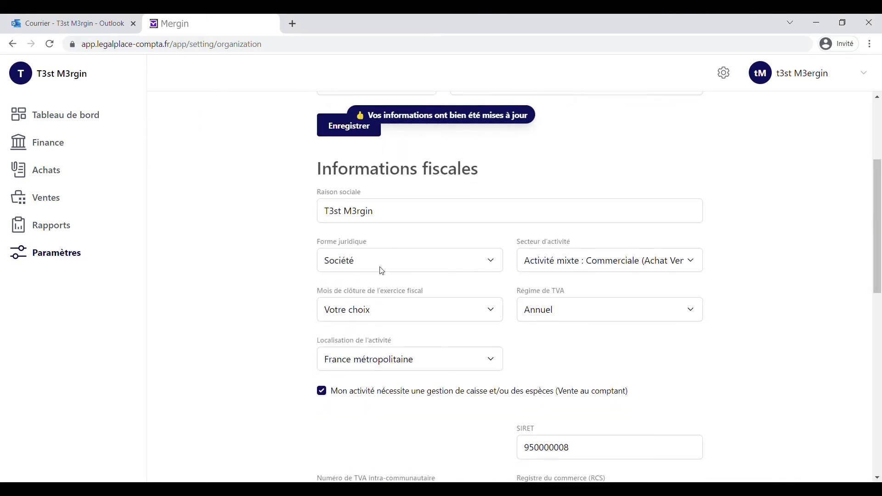
drag(380, 214, 325, 212)
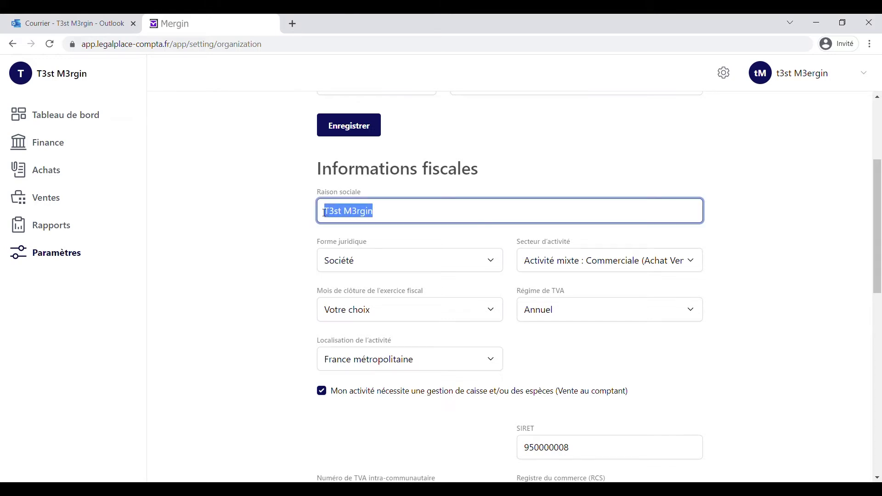
click(416, 269)
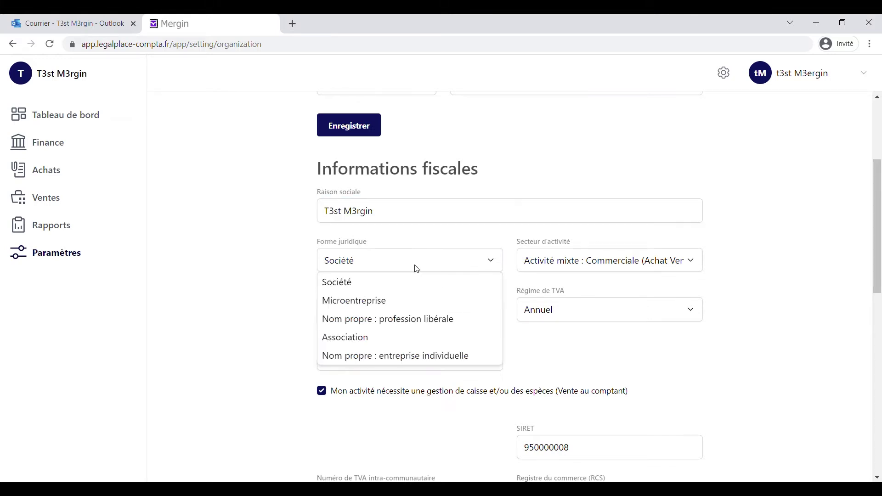
click(345, 282)
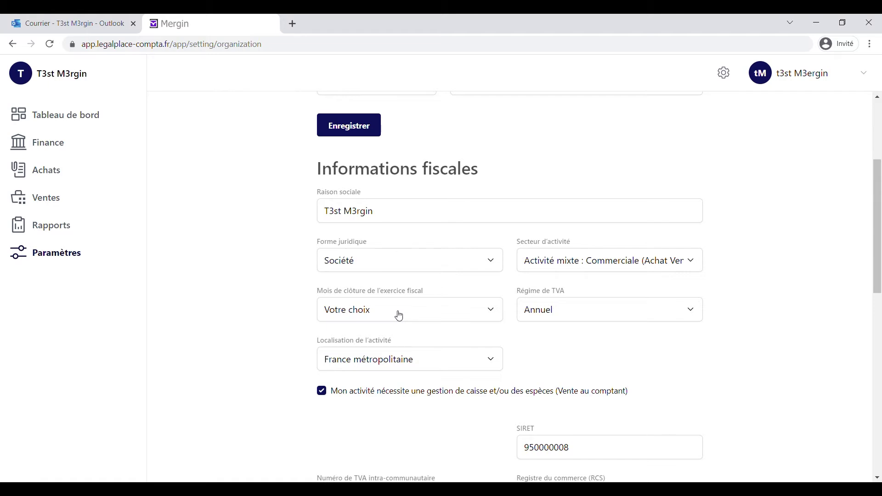
Choose Décembre as the fiscal year closing month.
click(399, 316)
scroll(400, 341, down, 1)
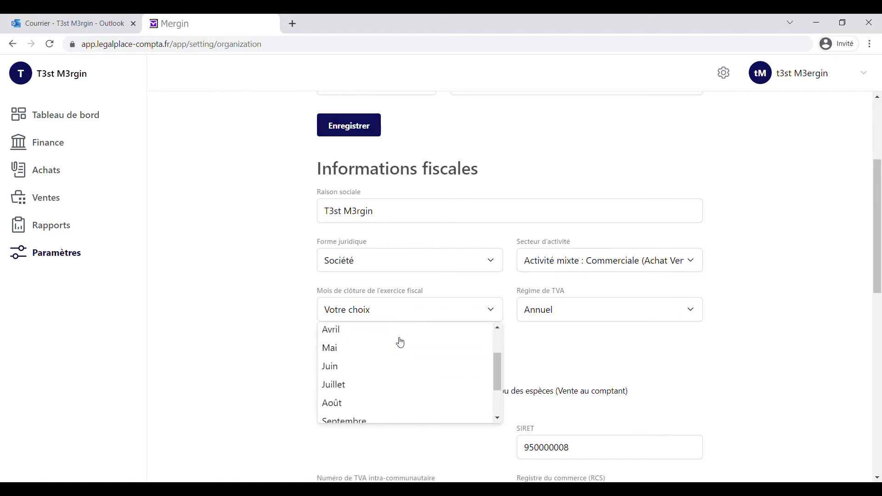
scroll(400, 344, down, 2)
click(370, 414)
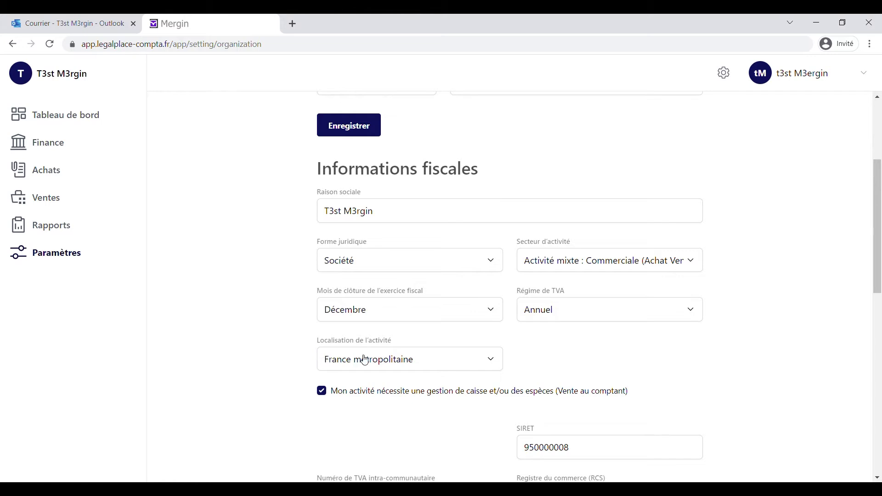
scroll(368, 357, down, 1)
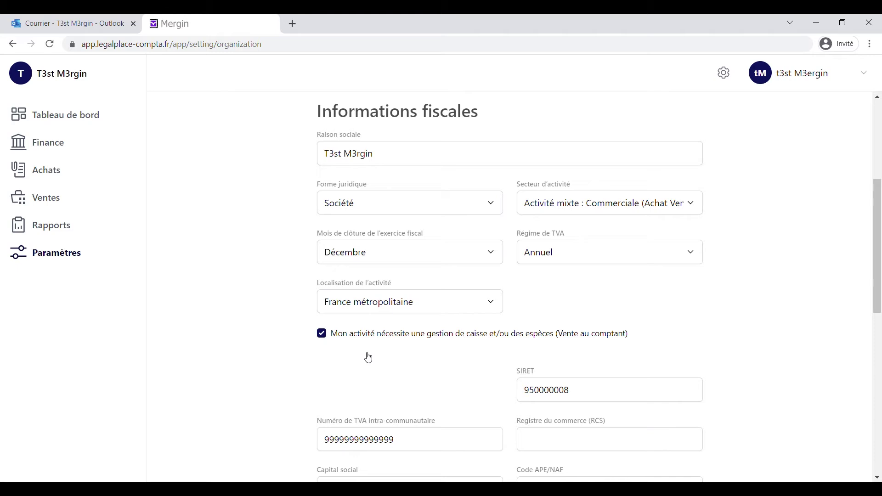
Select the SIRET number in the fiscal details.
scroll(369, 357, down, 2)
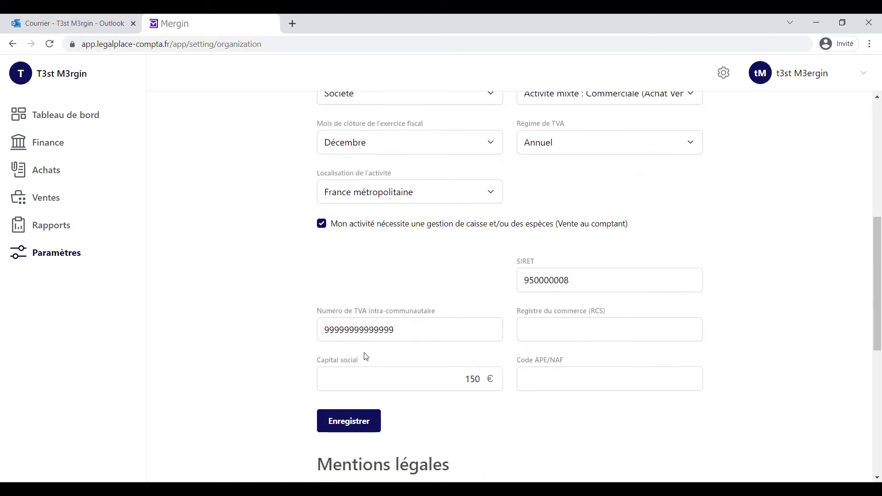
click(548, 276)
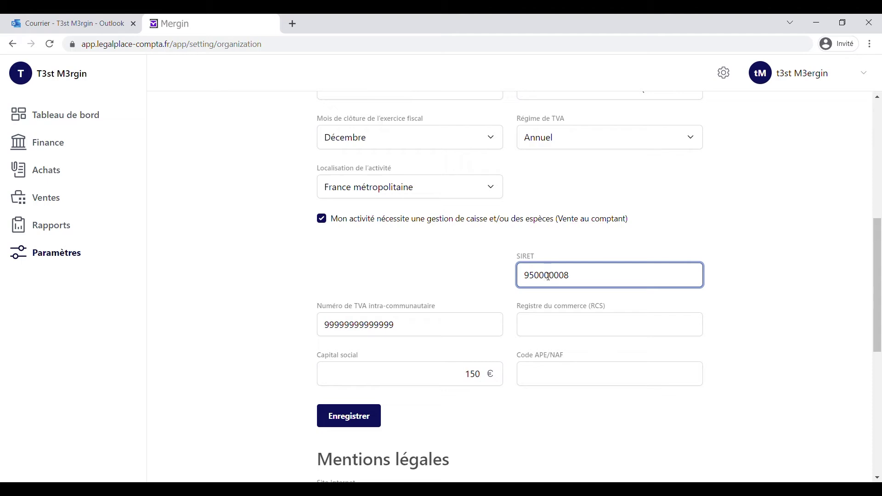
click(544, 279)
drag(583, 278, 543, 278)
click(575, 275)
double_click(542, 278)
Change the intra-community VAT number to FR99999999 by adding FR and trimming extra 9s.
click(335, 325)
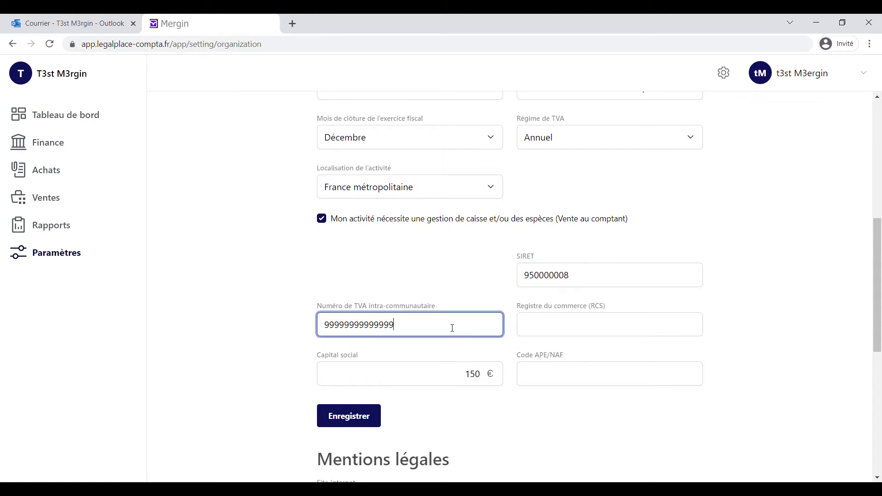
click(327, 329)
text(FR)
click(409, 332)
key(BackSpace)
key(BackSpace)
key(BackSpace)
key(BackSpace)
key(BackSpace)
key(BackSpace)
Enter Paris as the RCS registry, then check the 150 share capital and APE/NAF code.
click(551, 328)
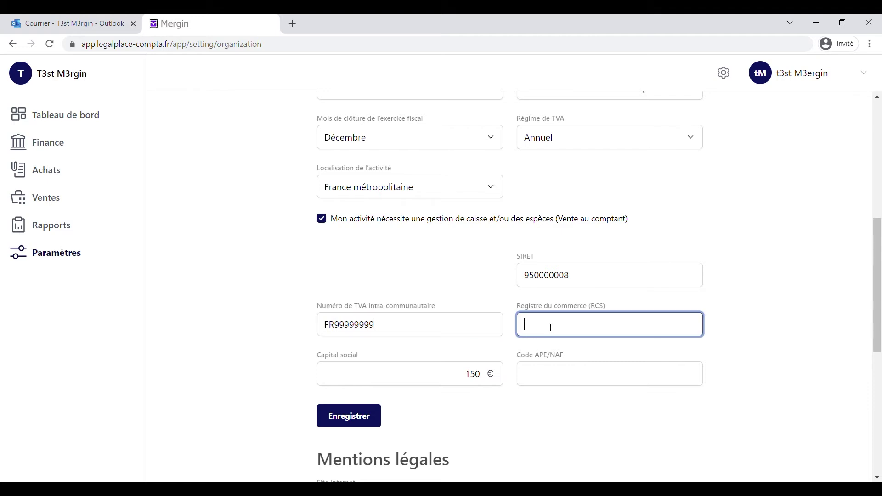
text(p)
key(BackSpace)
text(Paris)
drag(464, 374, 490, 373)
click(559, 378)
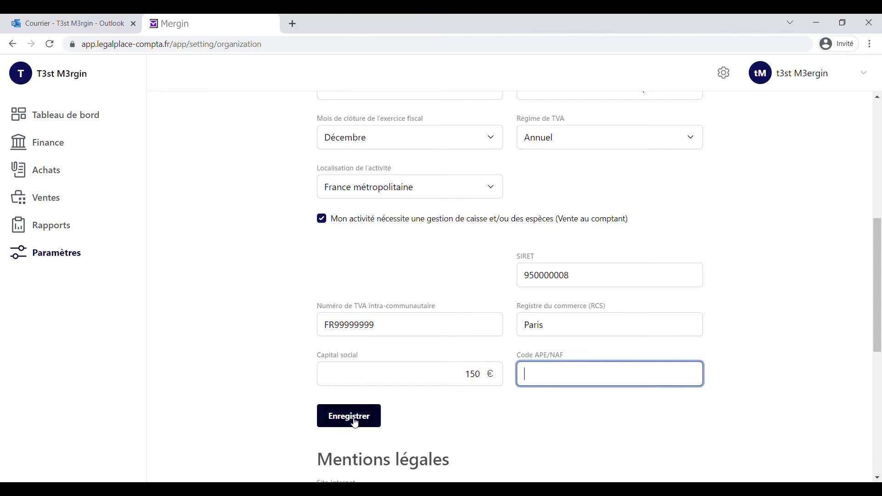
scroll(355, 423, down, 6)
scroll(380, 415, up, 9)
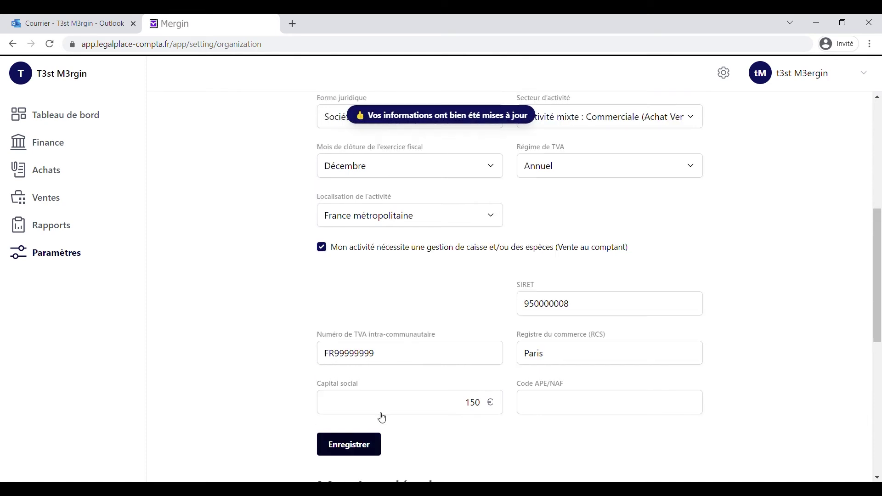
scroll(378, 415, down, 6)
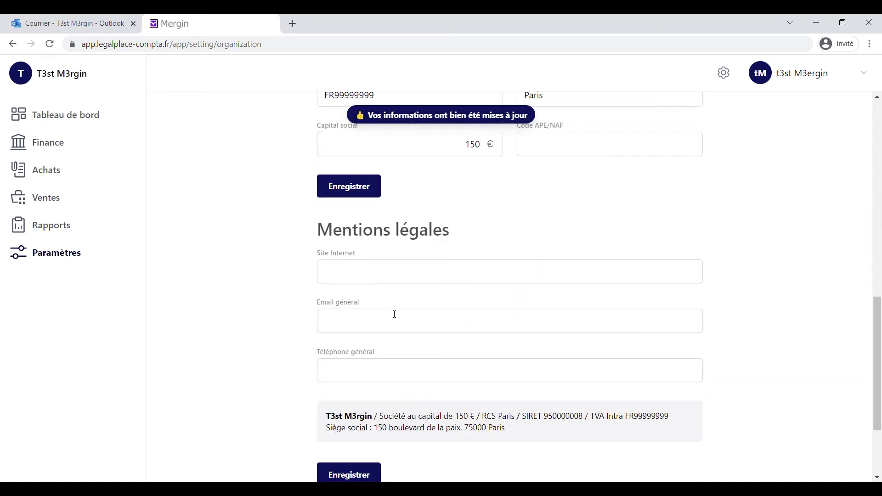
click(391, 281)
text(www.t3)
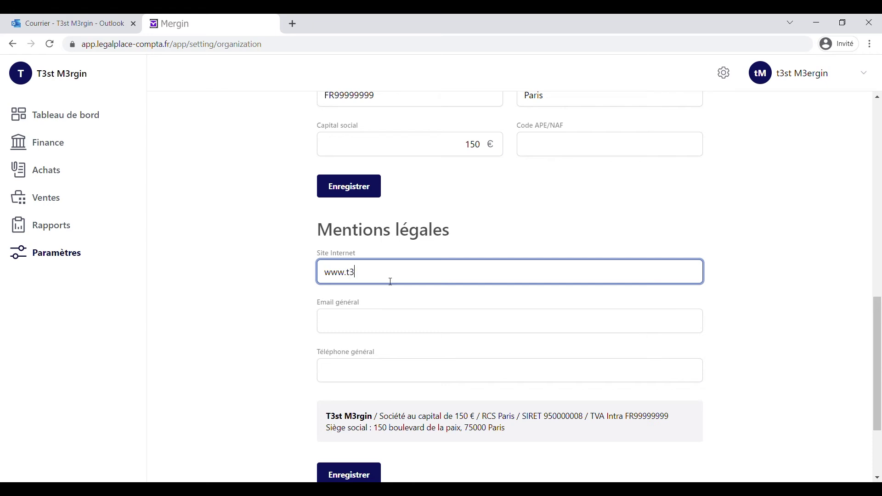
text(st.m3rgin.com)
click(387, 318)
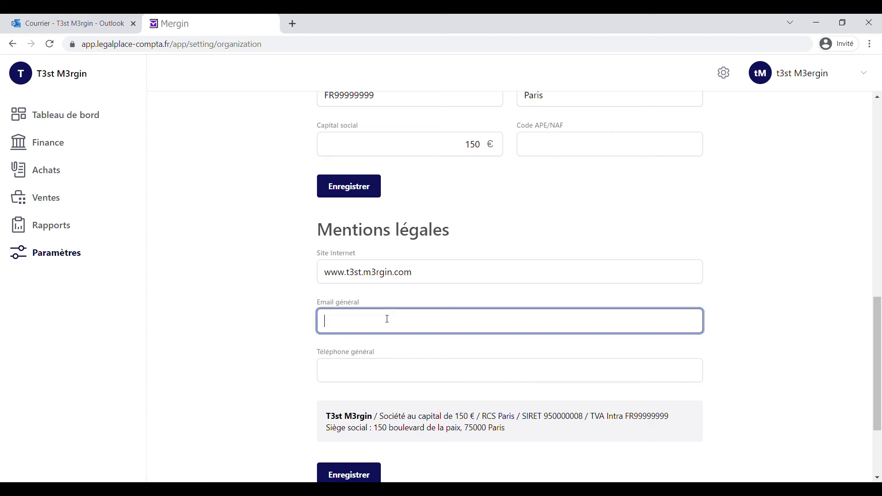
key(BackSpace)
key(BackSpace)
key(BackSpace)
Fill in the general phone number and review the company name and address in the legal notice.
click(383, 370)
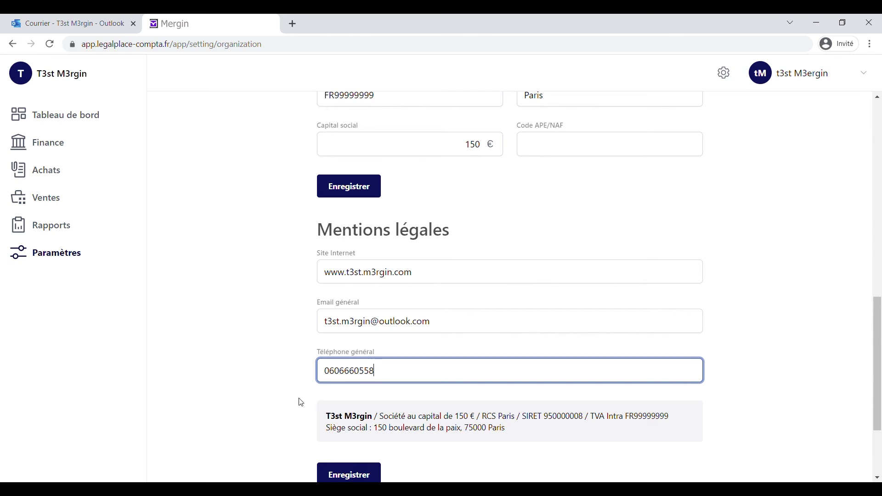
scroll(299, 402, down, 1)
click(405, 381)
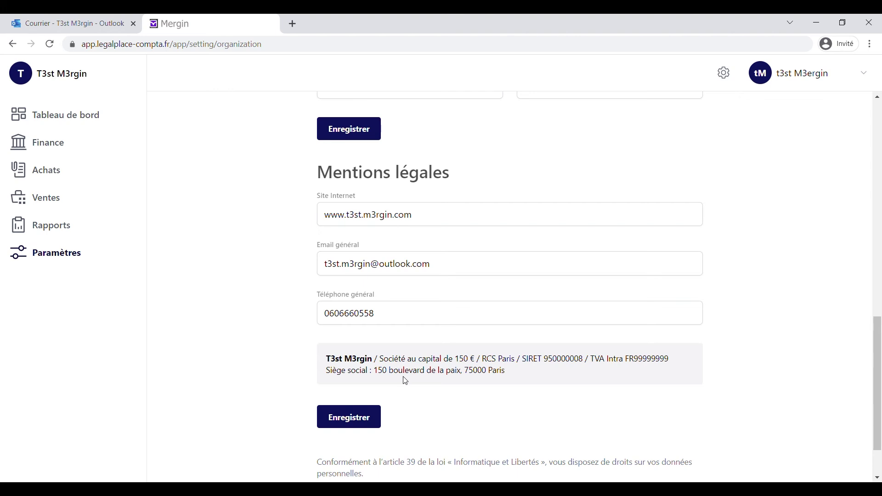
drag(374, 361, 670, 361)
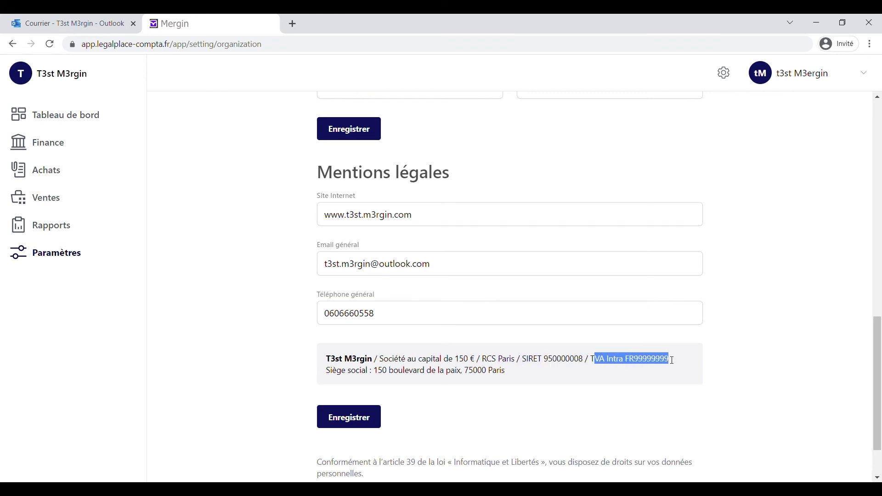
drag(327, 372, 464, 374)
scroll(464, 373, down, 2)
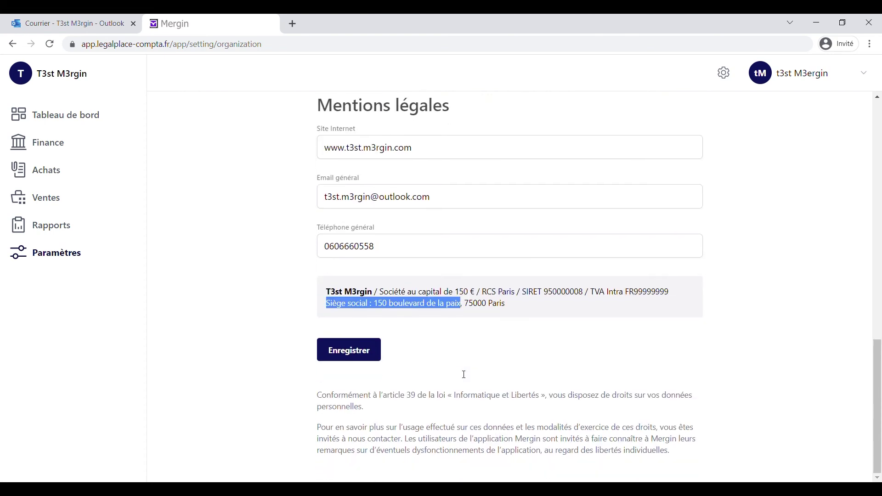
Save the legal mentions, view Ma charte graphique (#000000, #cccccc), and return to Paramètres.
click(355, 359)
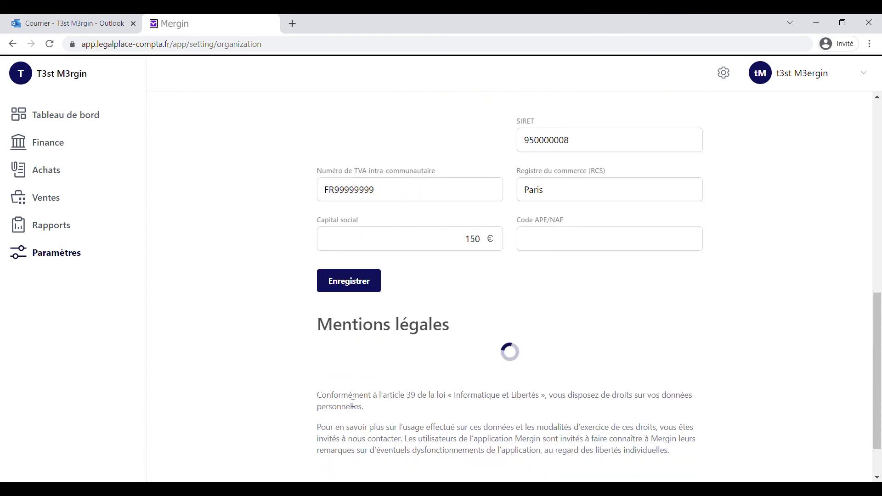
scroll(363, 402, up, 15)
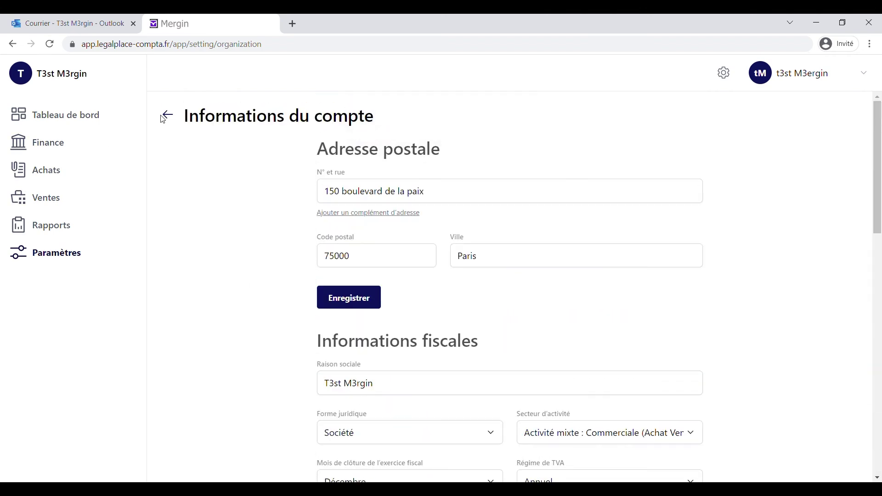
click(168, 118)
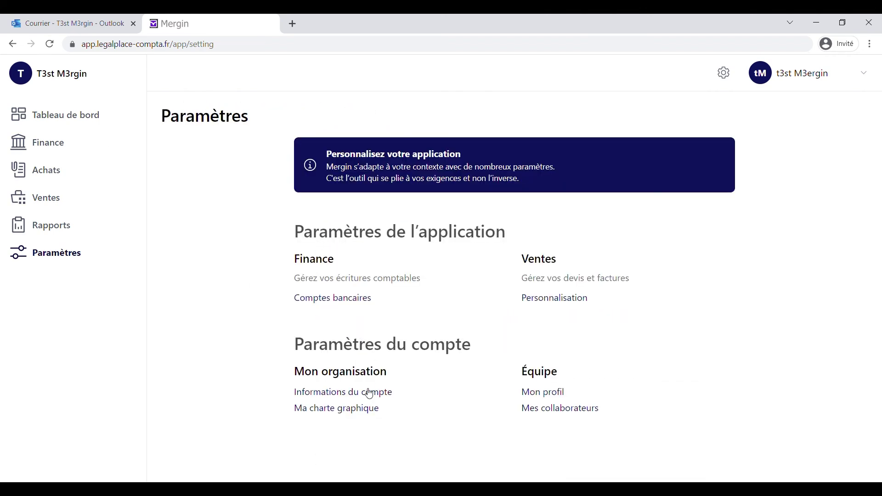
click(359, 411)
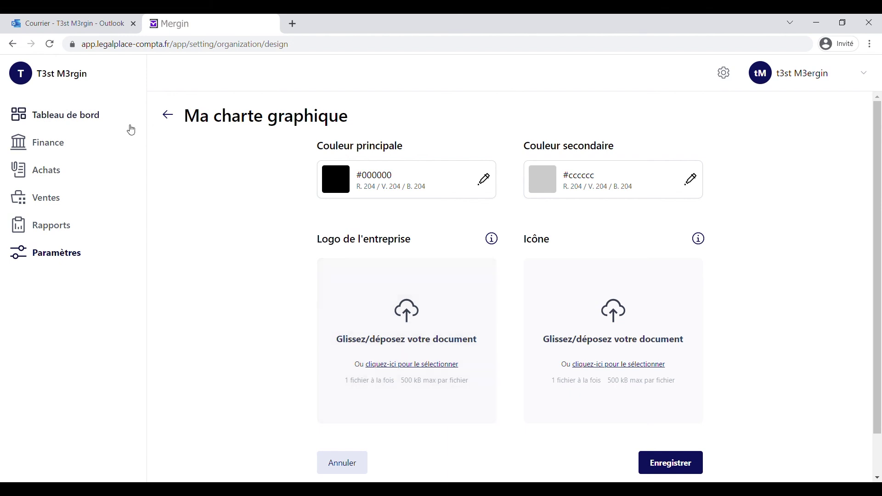
click(165, 118)
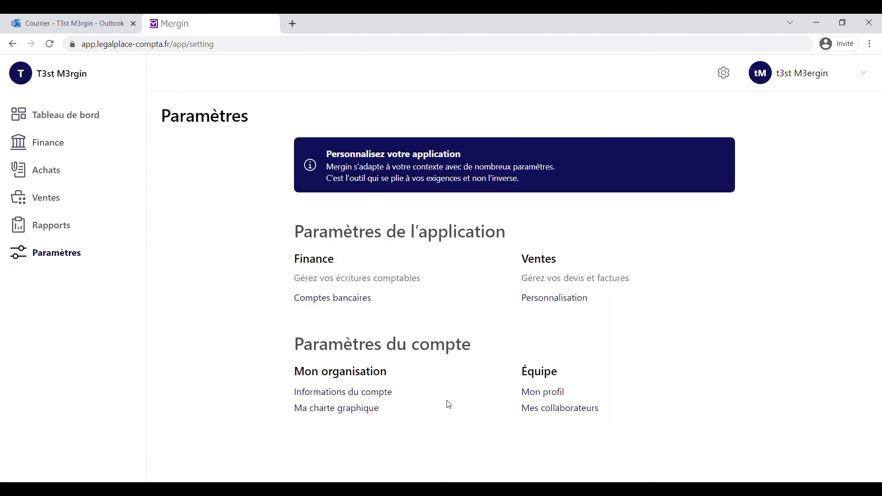